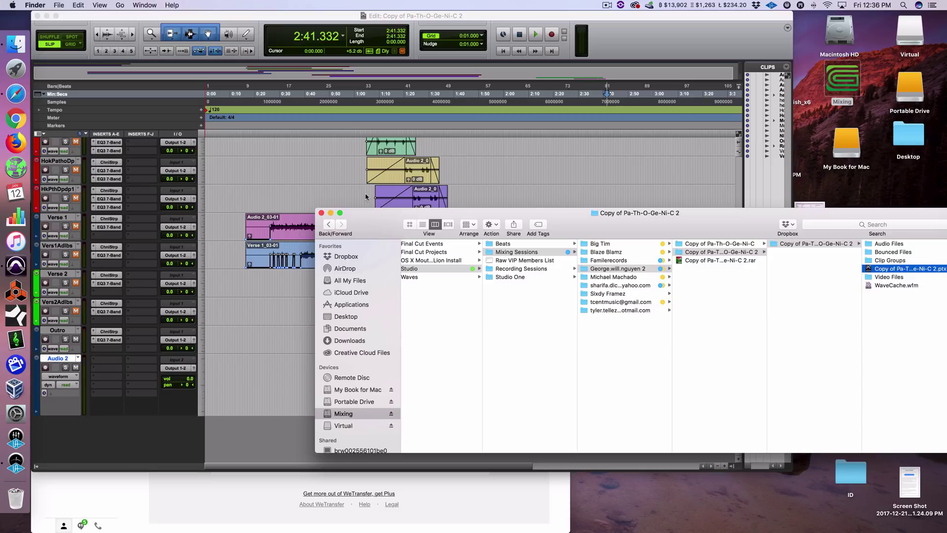
Focus the client's Edit window and briefly select the Outro and Audio 2 clips at the song's end
left_click(309, 180)
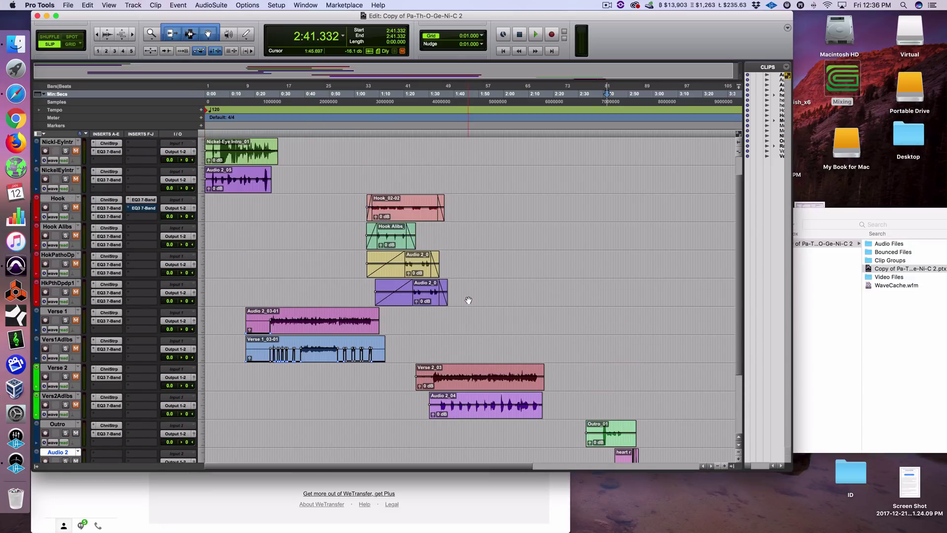
scroll(468, 299, "down", 5)
left_click_drag(578, 344, 660, 393)
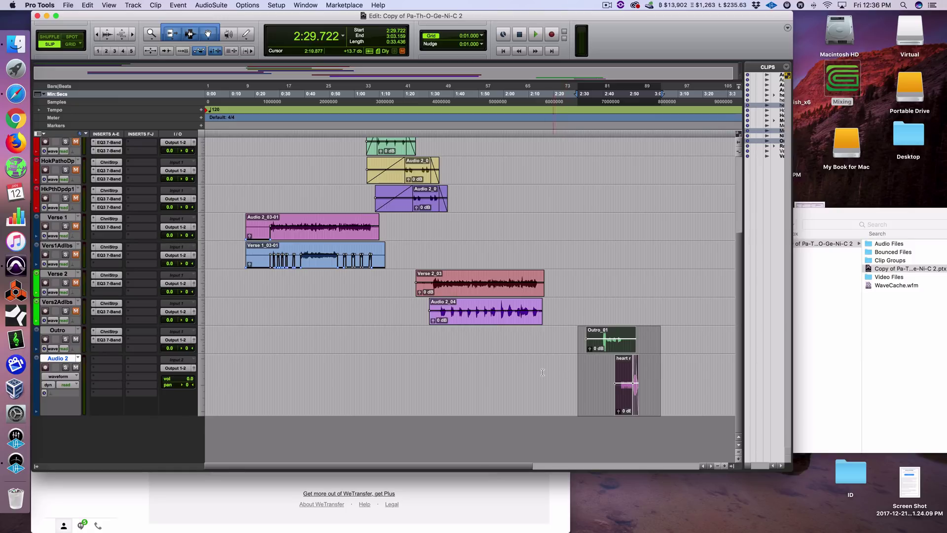
scroll(543, 373, "up", 5)
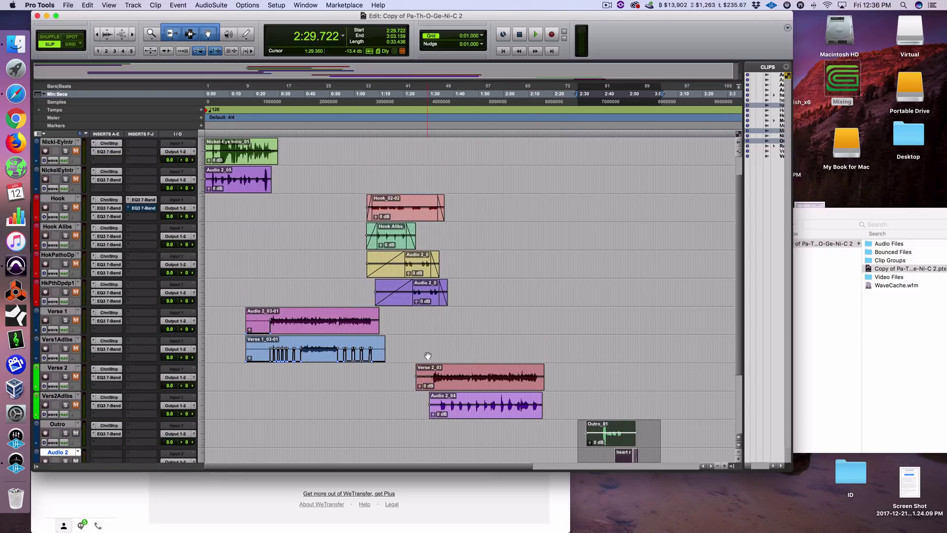
scroll(420, 333, "up", 2)
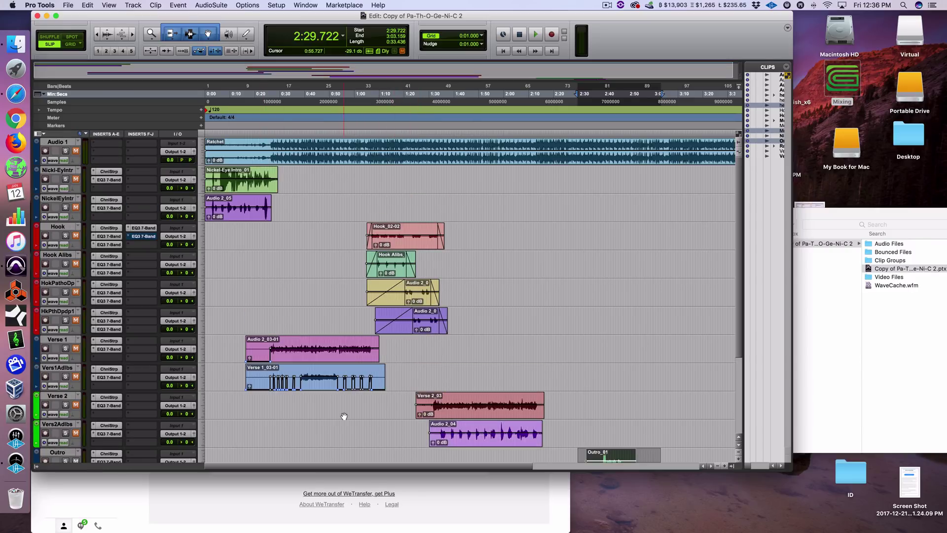
scroll(430, 414, "down", 2)
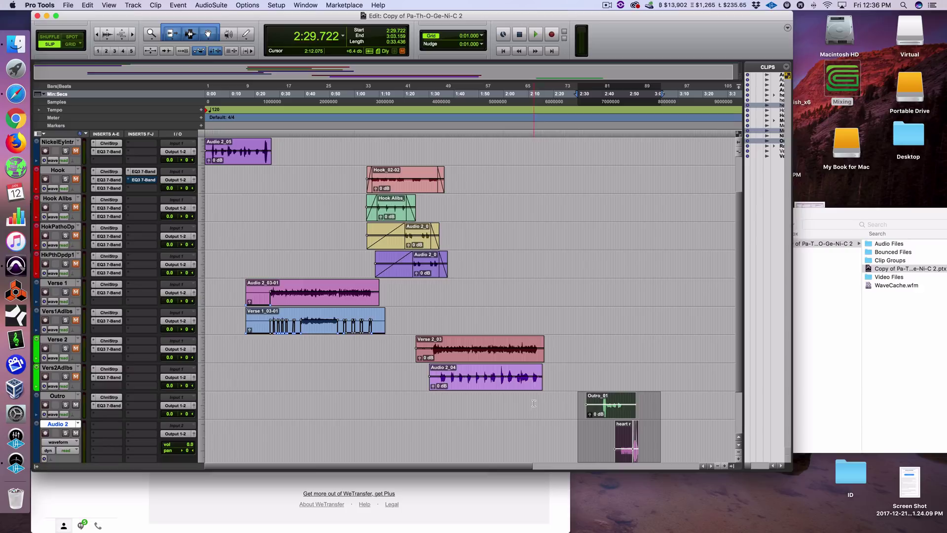
left_click_drag(583, 404, 655, 406)
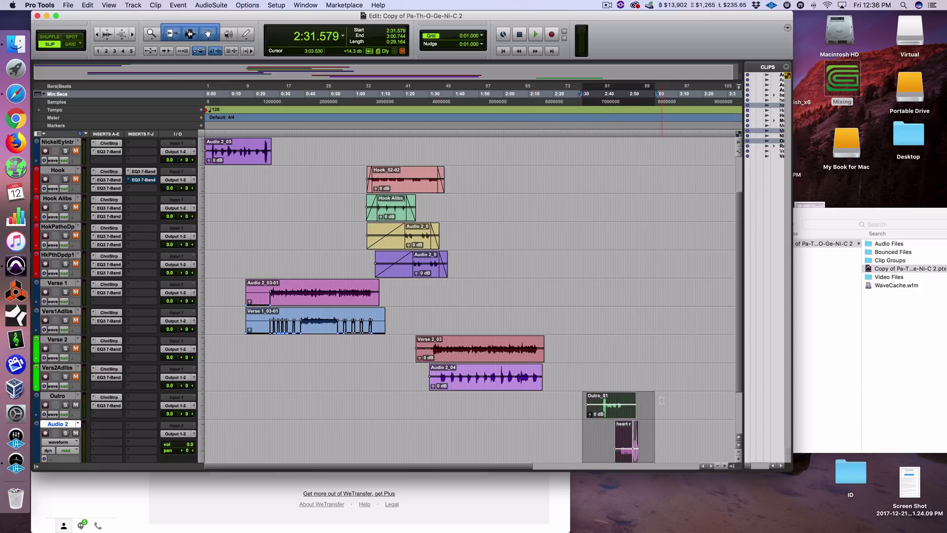
left_click(660, 355)
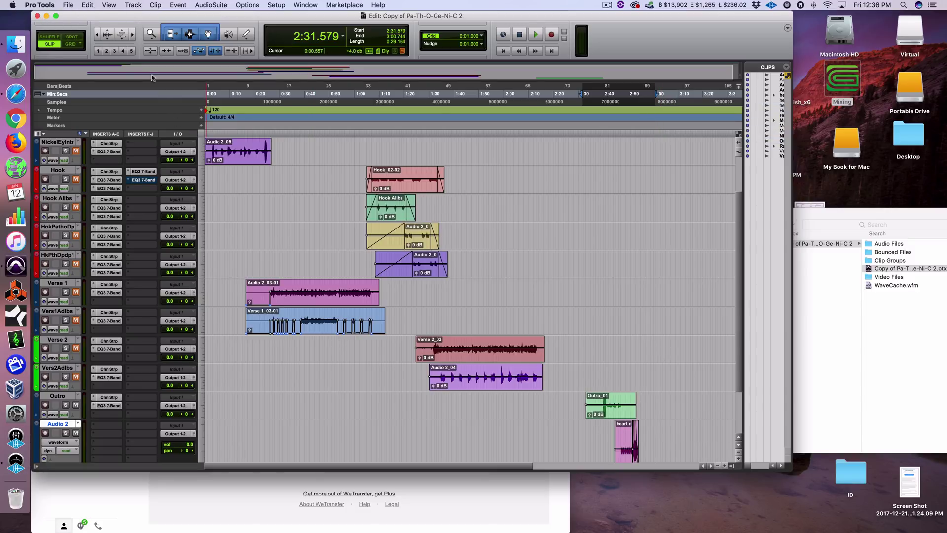
Open 'Copy of Pa-Th-O-Ge-Ni-C.ptx' from its Finder folder, saving the client's session as it closes
left_click(835, 330)
left_click(727, 244)
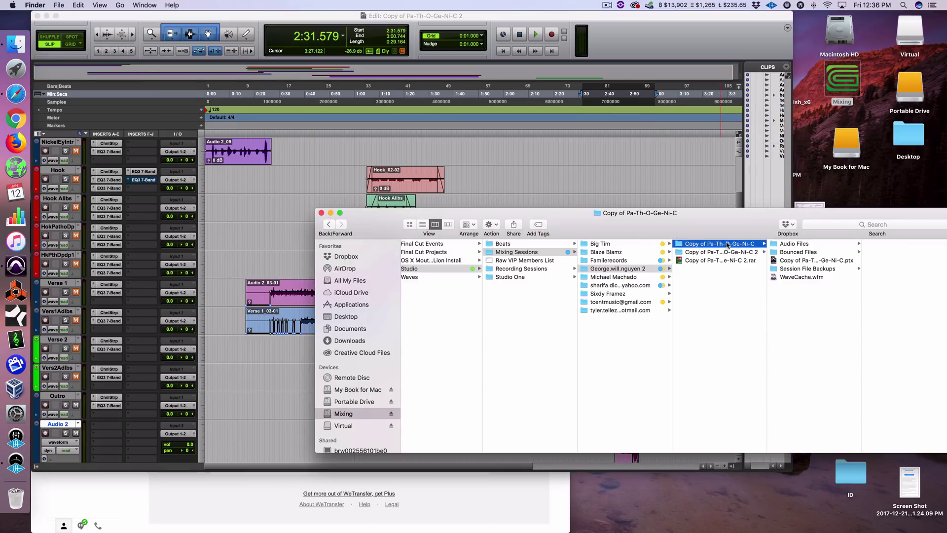
double_click(803, 261)
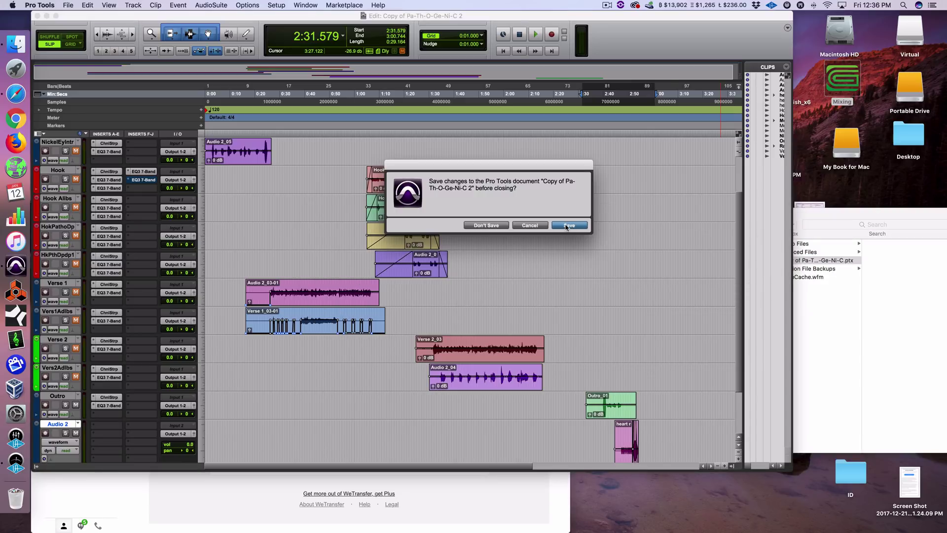
left_click(568, 226)
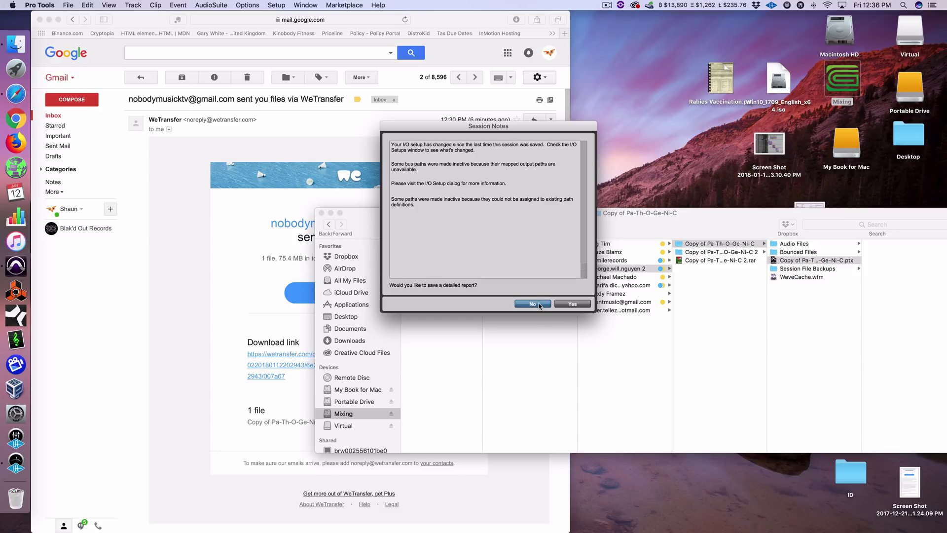
Skip the I/O report to load the session, then reach the File menu's import choices
left_click(539, 304)
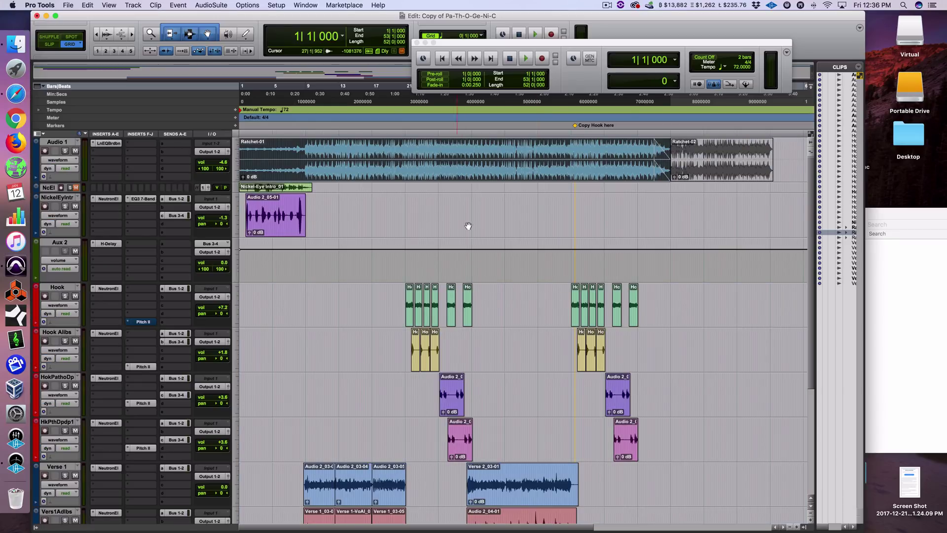
scroll(467, 226, "down", 2)
scroll(468, 226, "down", 2)
scroll(468, 225, "down", 2)
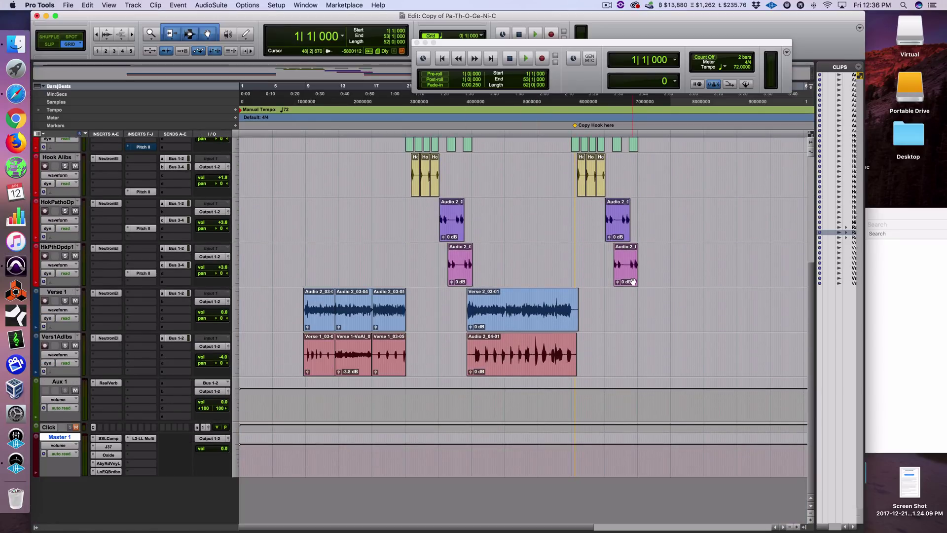
scroll(632, 281, "up", 2)
scroll(633, 282, "up", 3)
scroll(632, 283, "down", 5)
left_click(67, 4)
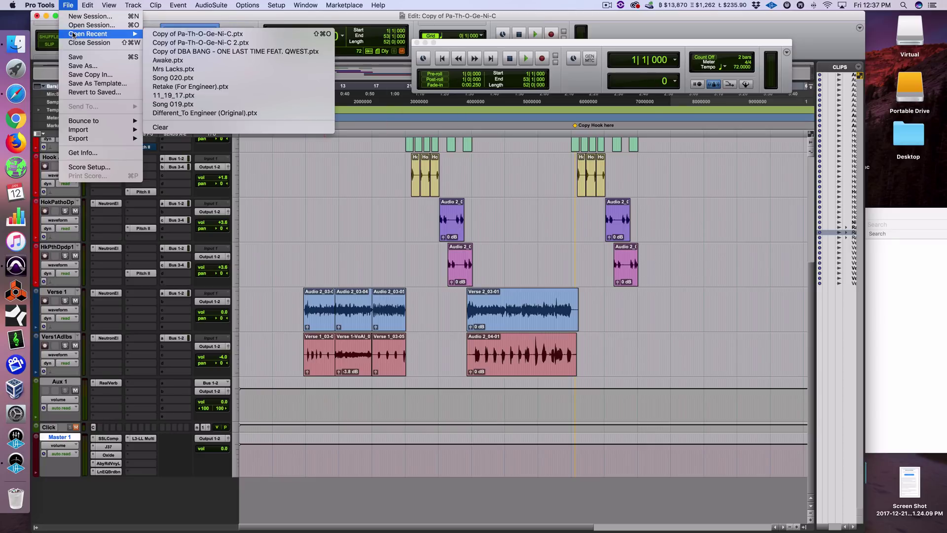
mouse_move(79, 129)
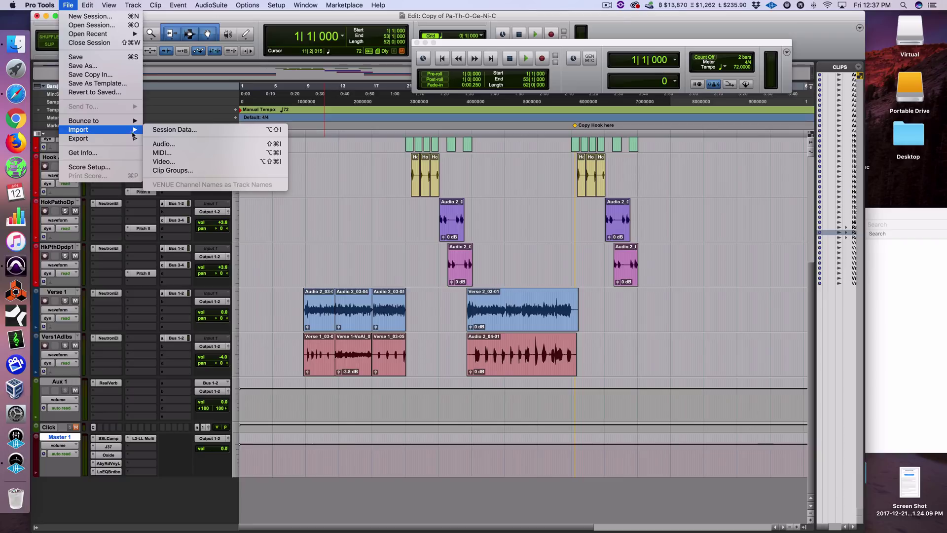
Start Import Session Data and browse the Mixing drive into the Studio folder
left_click(199, 131)
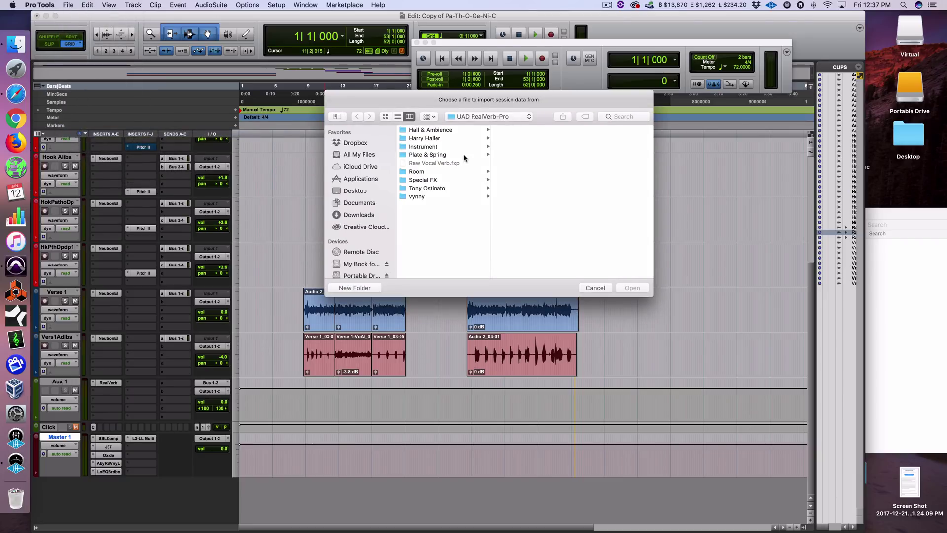
left_click(475, 119)
left_click(414, 266)
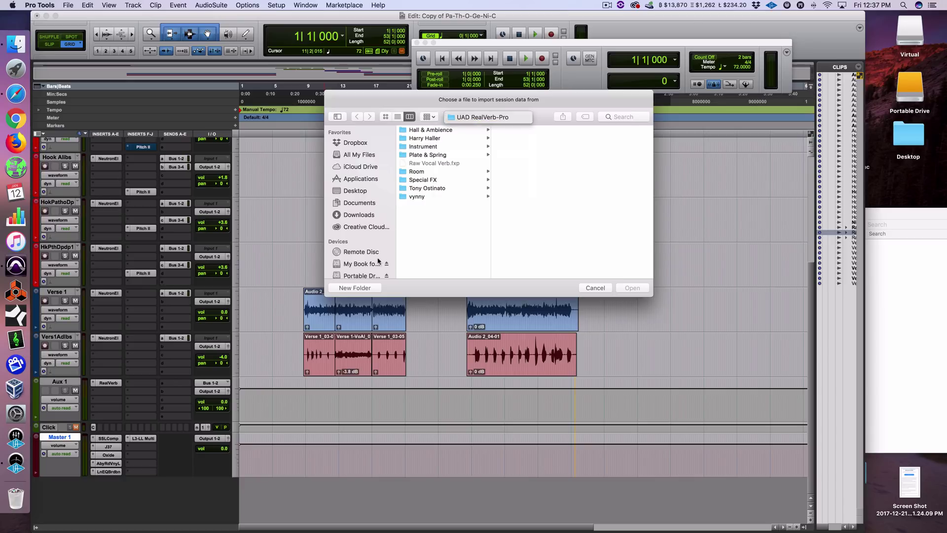
scroll(362, 257, "down", 2)
scroll(358, 267, "down", 1)
left_click(355, 255)
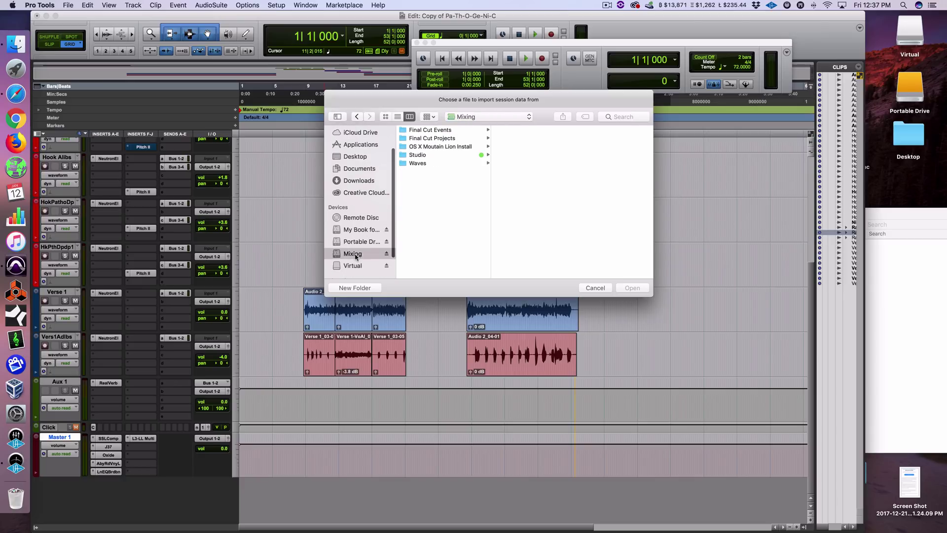
left_click(434, 154)
Navigate Mixing Sessions to the client's 'Copy of Pa-Th-O-Ge-Ni-C 2' session file and load its import options
left_click(518, 138)
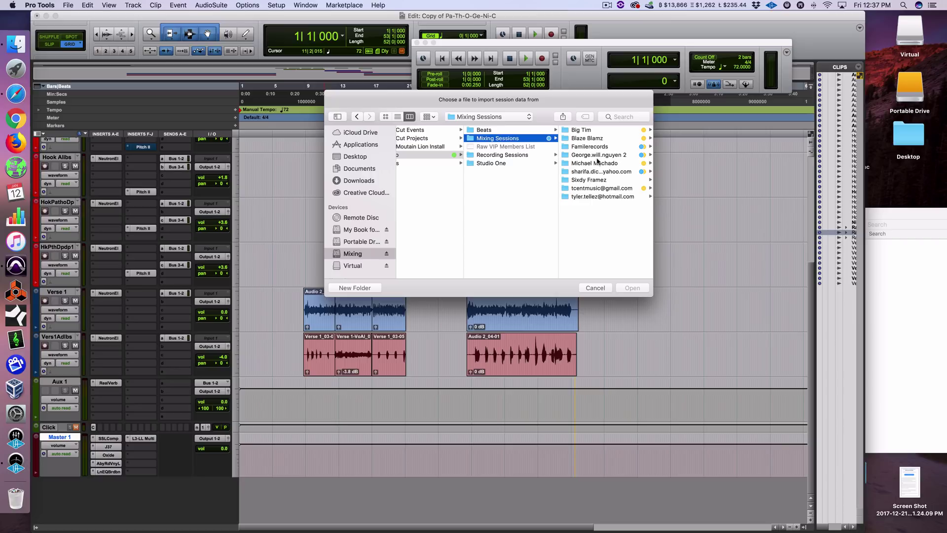
left_click(597, 156)
left_click(607, 139)
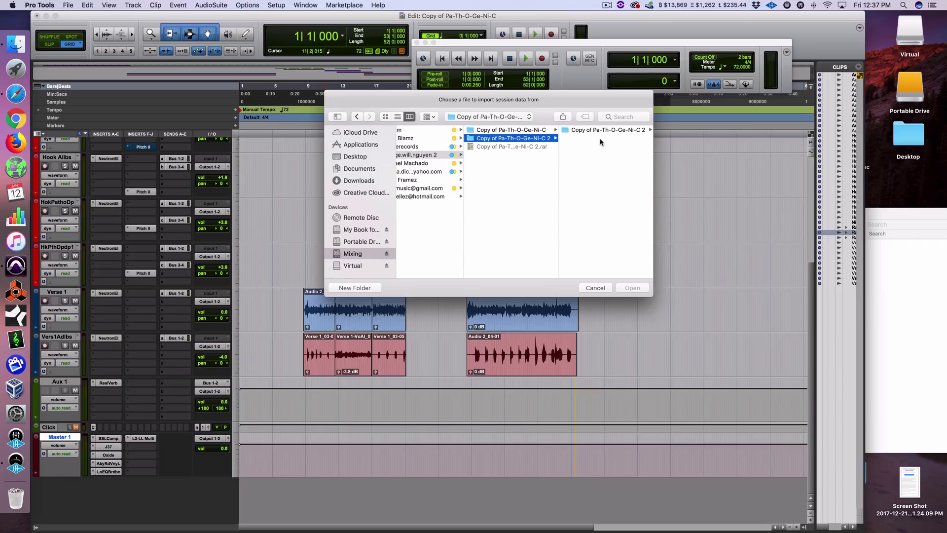
left_click(590, 131)
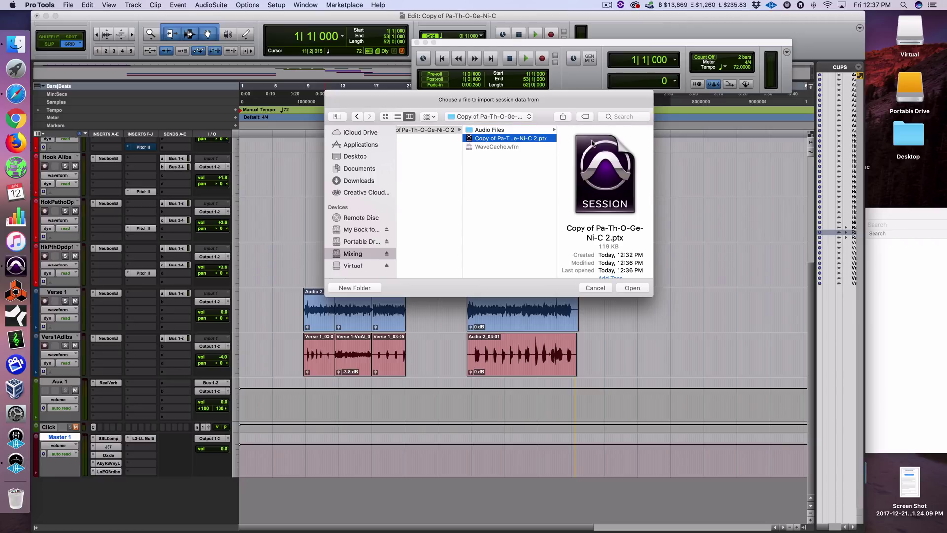
left_click(630, 289)
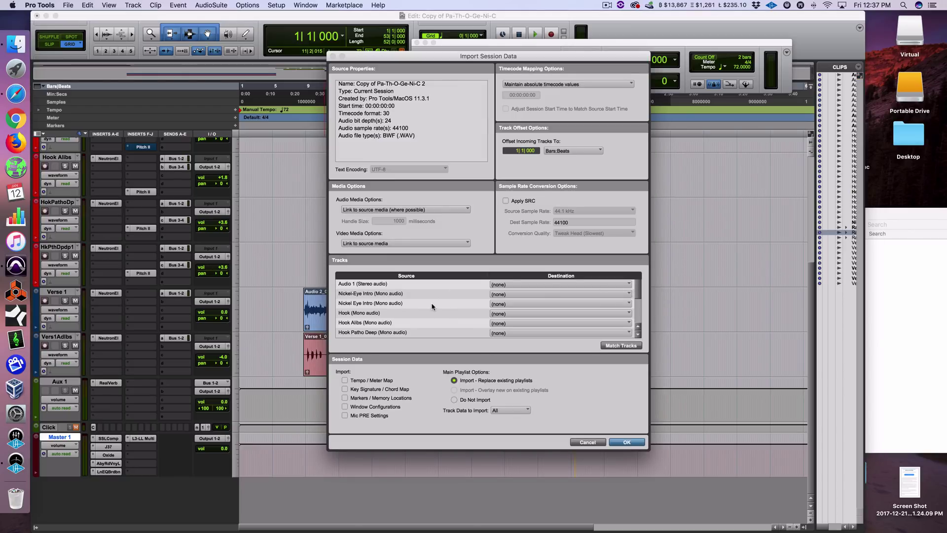
scroll(433, 306, "down", 3)
scroll(432, 306, "down", 3)
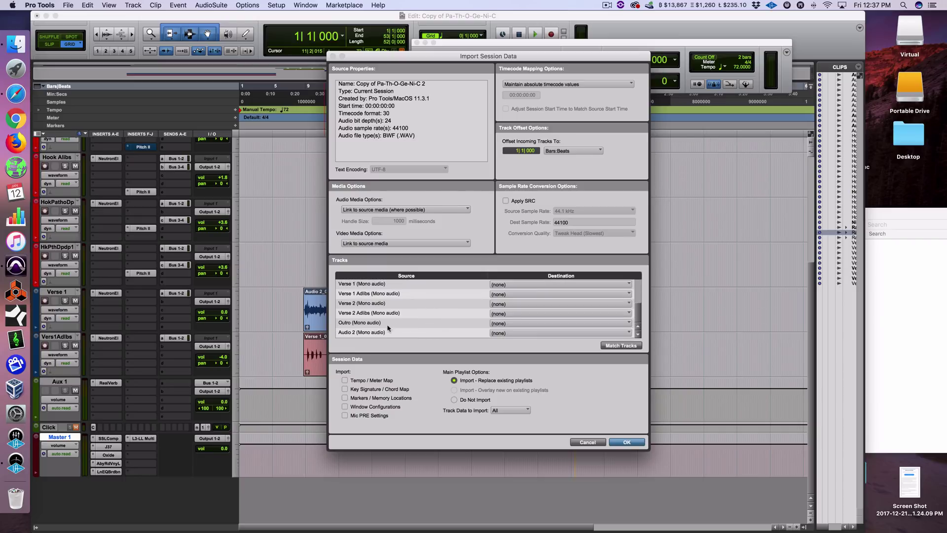
scroll(380, 307, "up", 3)
scroll(381, 308, "up", 3)
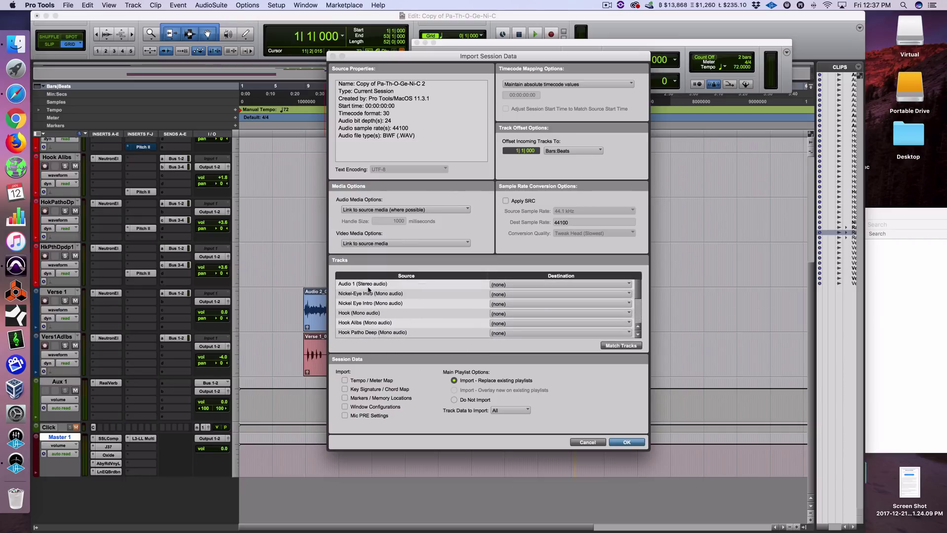
scroll(289, 311, "up", 3)
scroll(289, 311, "up", 2)
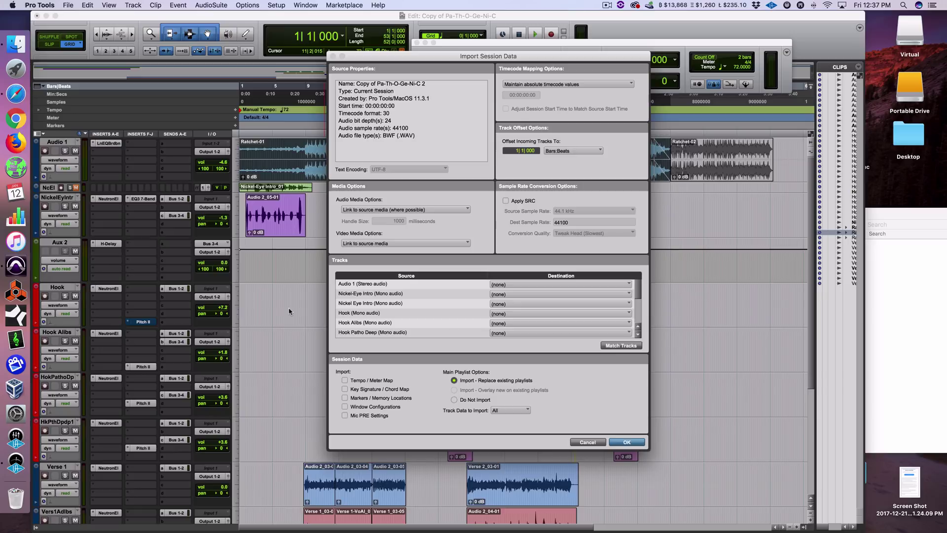
scroll(275, 291, "down", 3)
scroll(275, 291, "down", 2)
scroll(437, 335, "down", 3)
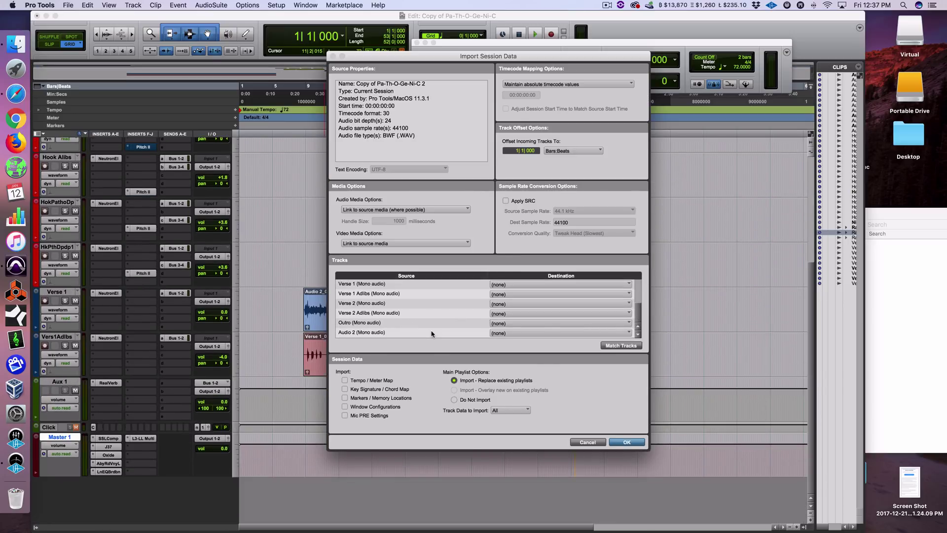
Set the Outro and Audio 2 destinations to New Track in Import Session Data
left_click(508, 324)
left_click(525, 332)
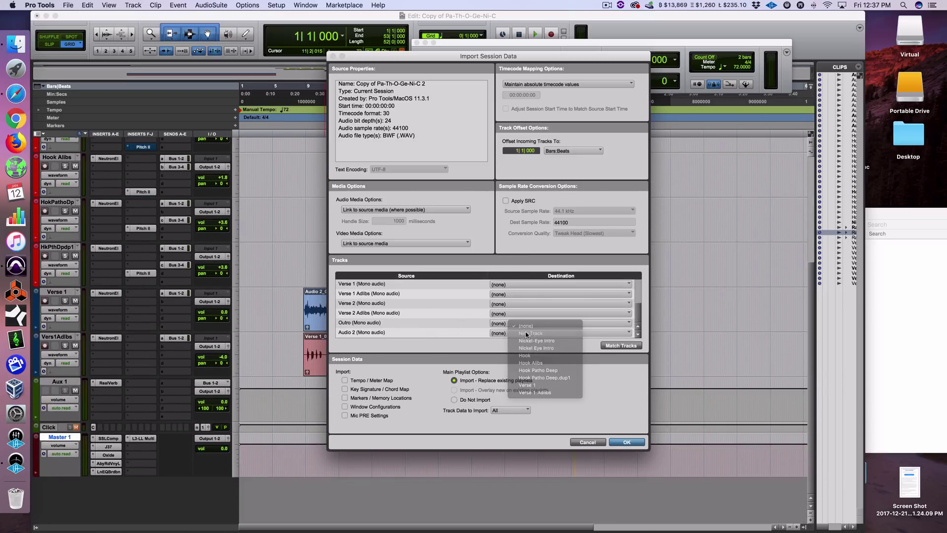
left_click(504, 333)
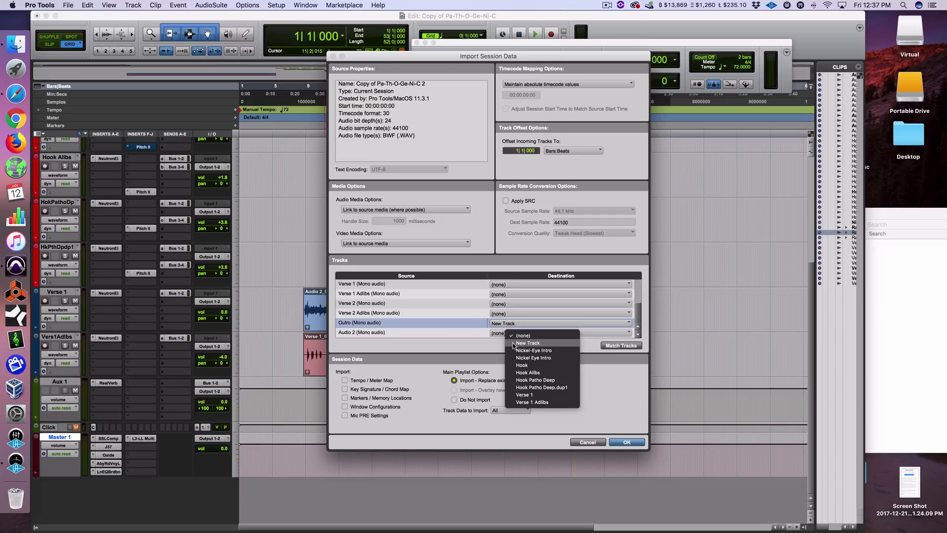
left_click(512, 347)
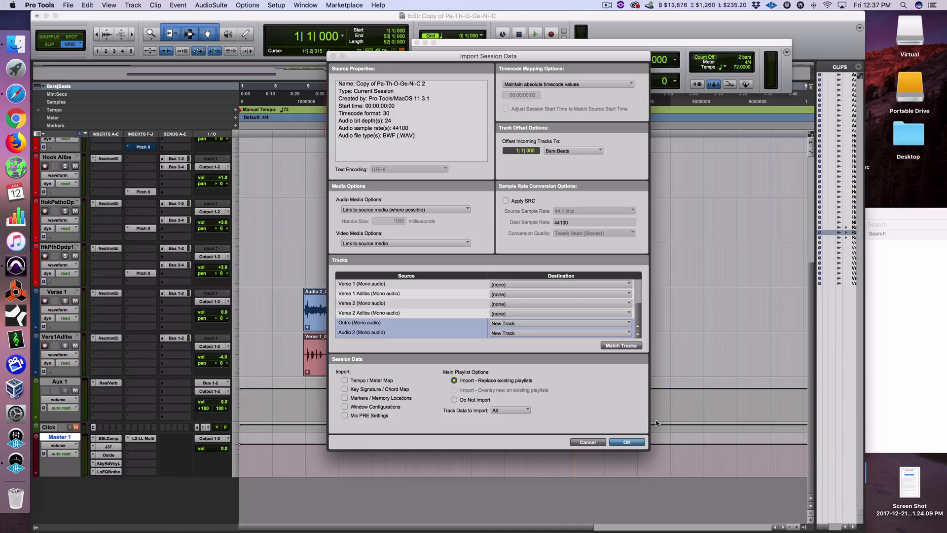
Confirm the import and bypass the ChnlStrp and EQ3 7-Band inserts on the new Outro track
left_click(628, 444)
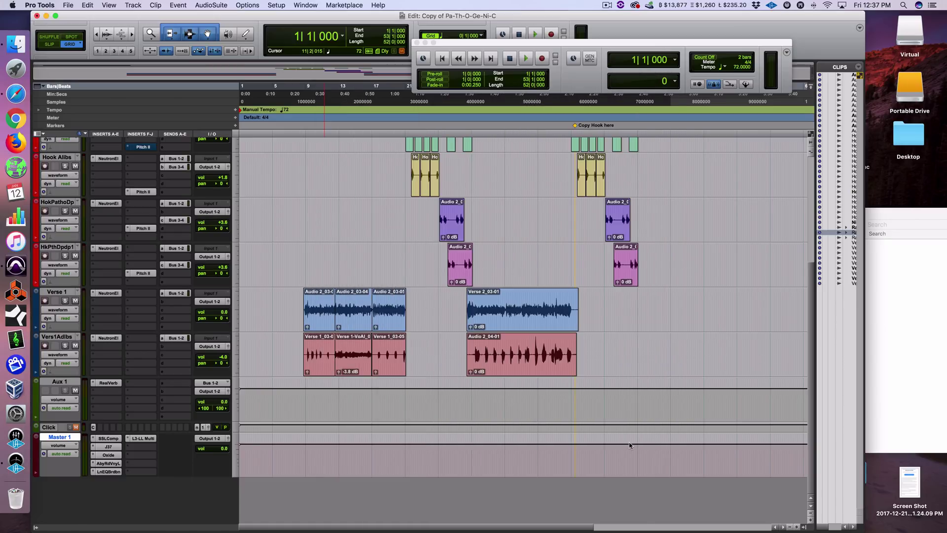
scroll(670, 412, "down", 2)
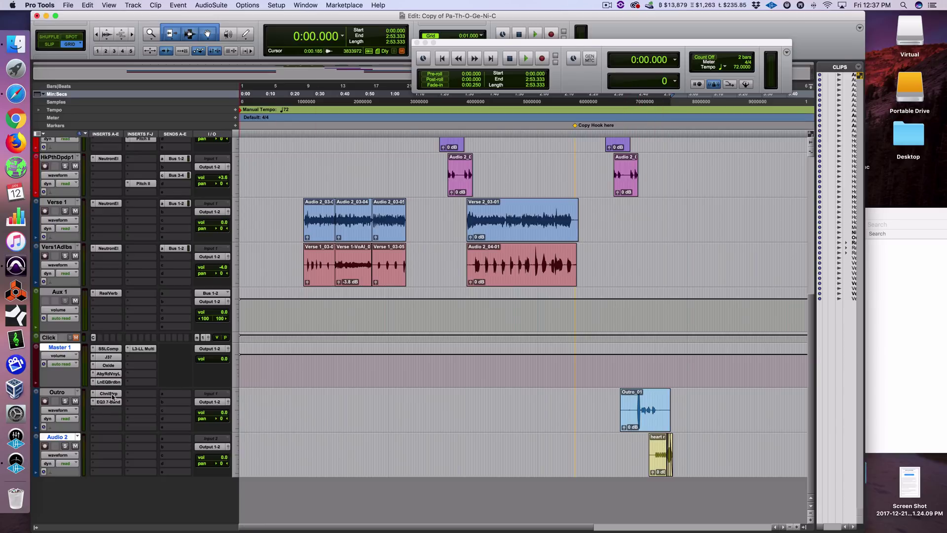
left_click(112, 395, "shift+super")
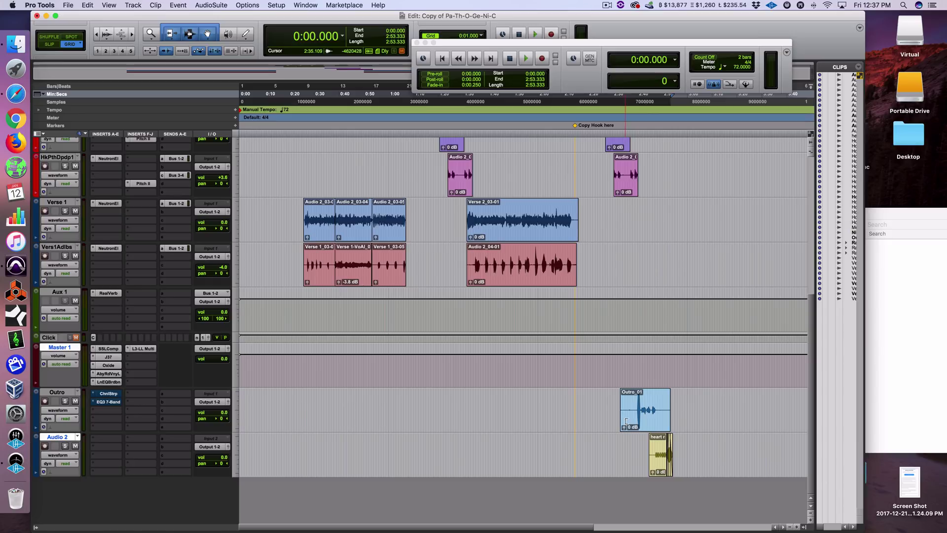
scroll(608, 416, "up", 2)
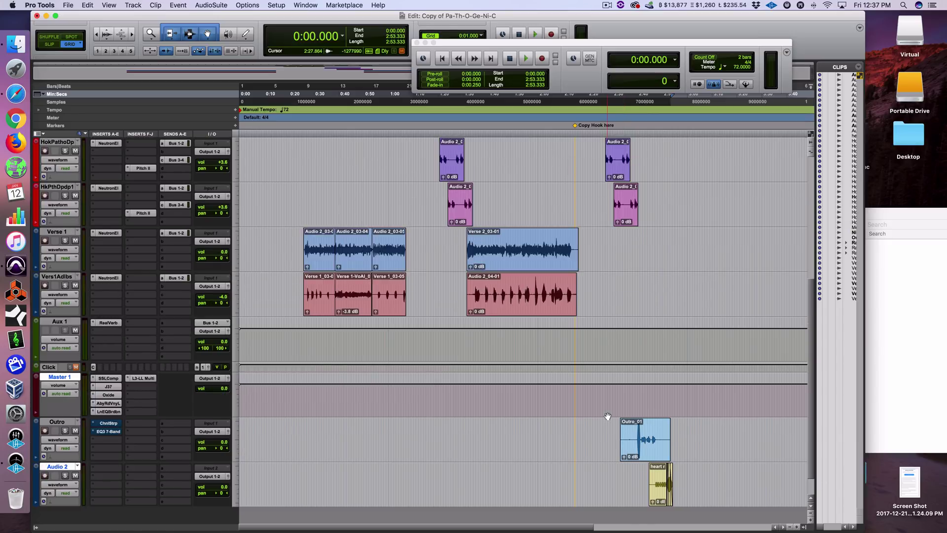
scroll(608, 417, "up", 5)
scroll(608, 416, "down", 5)
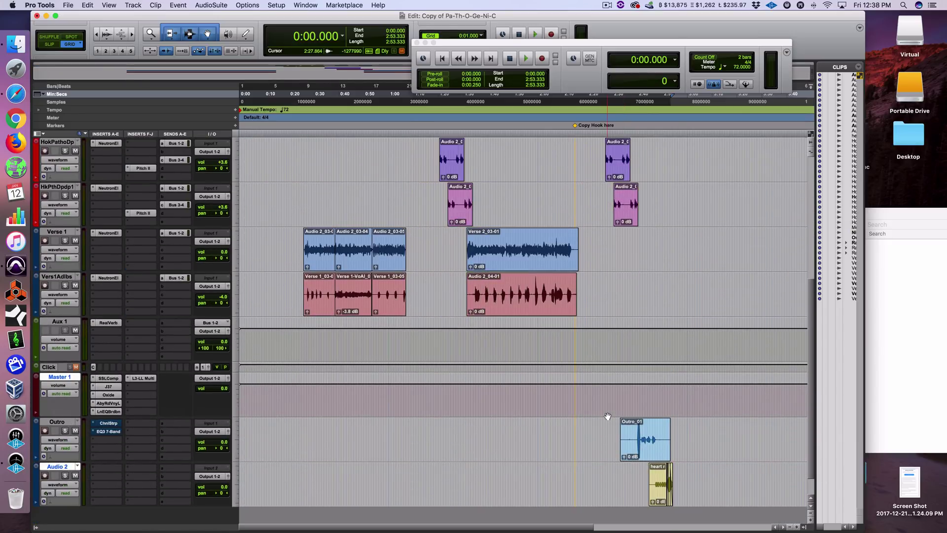